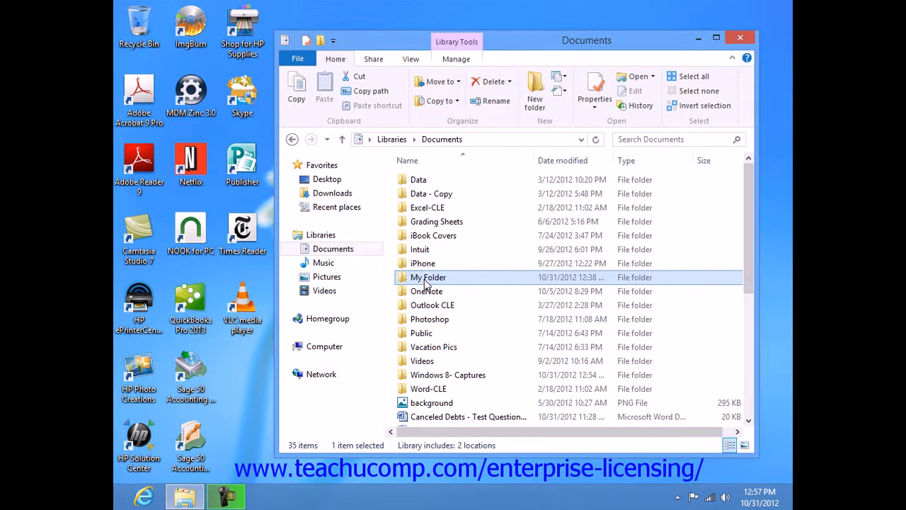
Select the background file in Documents, open a second window of the library and move it beside the original.
left_click(428, 405)
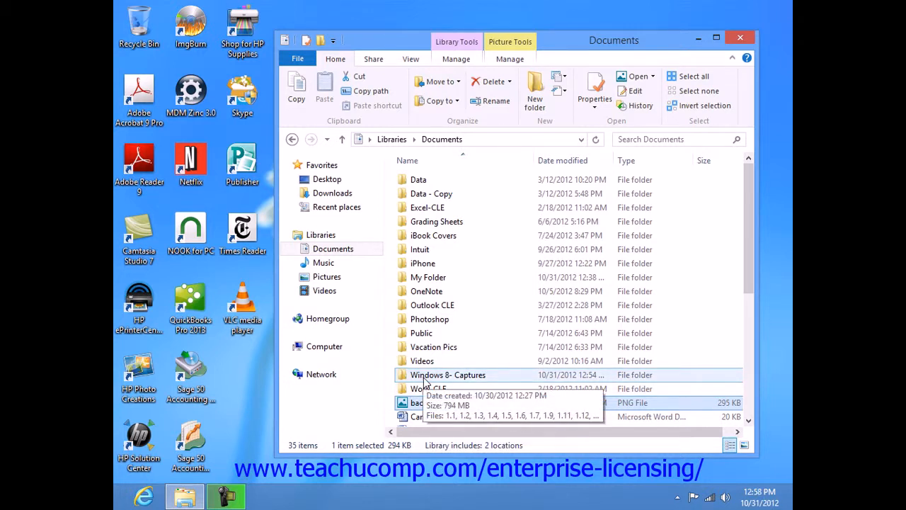
left_click(297, 59)
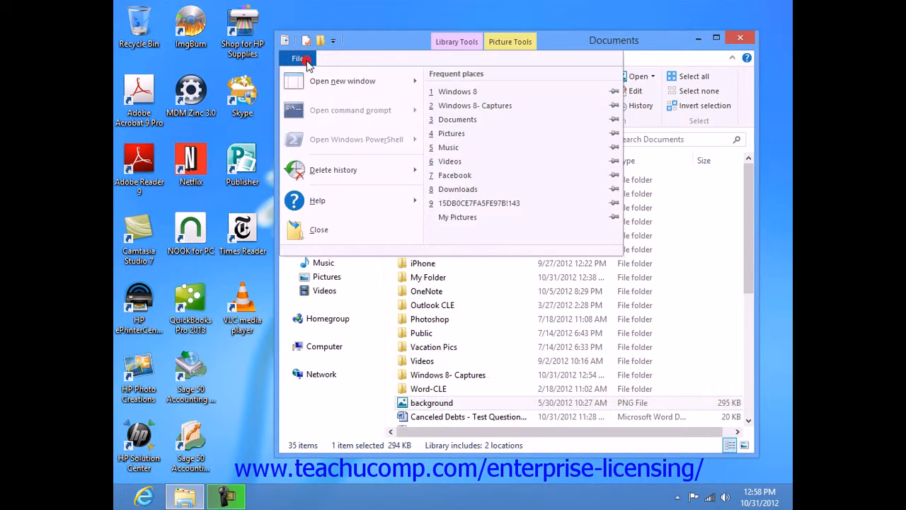
mouse_move(320, 85)
left_click(461, 83)
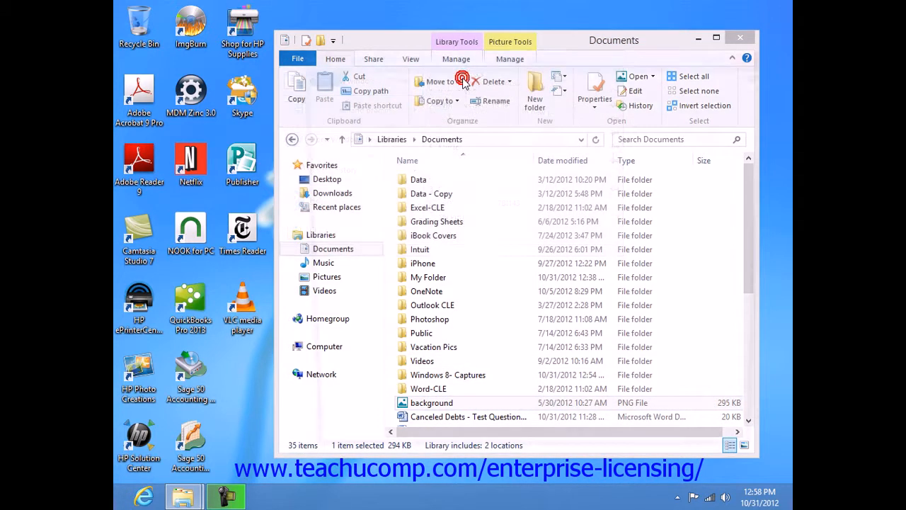
left_click_drag(431, 69, 251, 46)
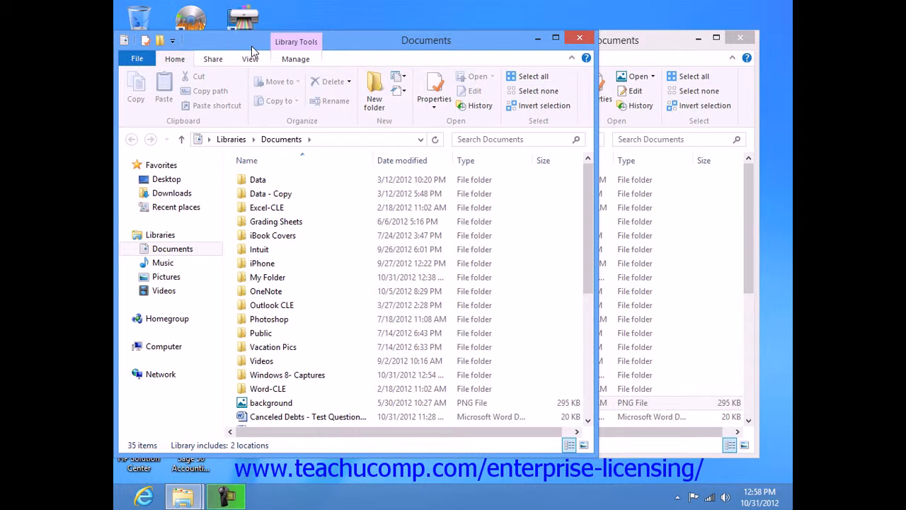
Open My Folder from the Documents library in the new window.
left_click(186, 252)
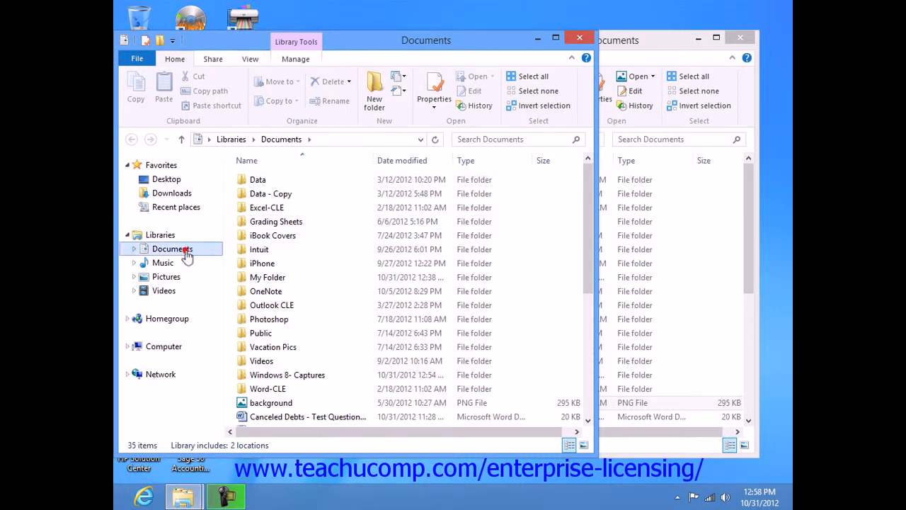
left_click(252, 282)
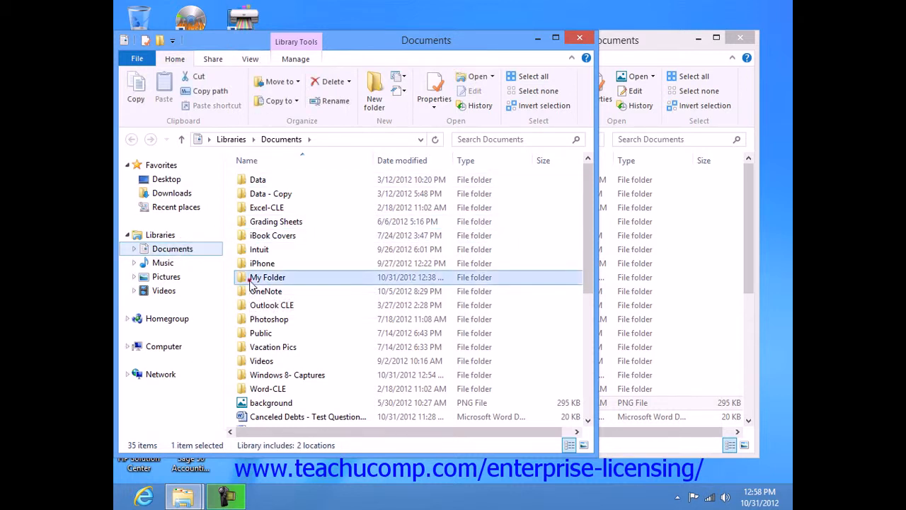
double_click(252, 281)
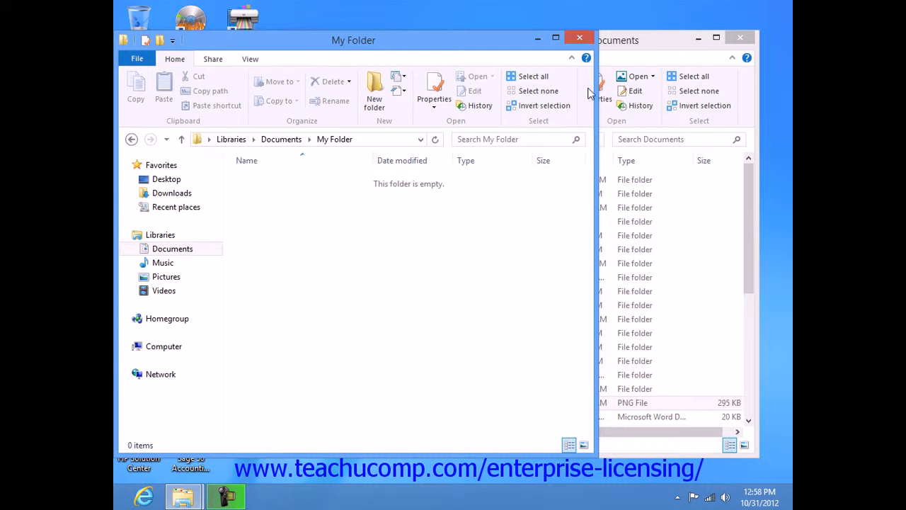
Shift the original Documents window away from the My Folder window and move the background PNG file into My Folder.
left_click_drag(636, 48, 681, 44)
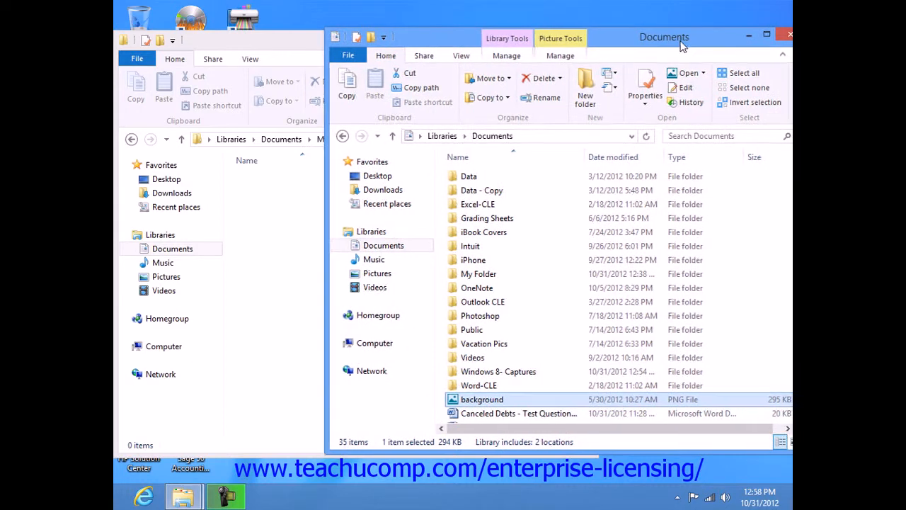
mouse_move(458, 403)
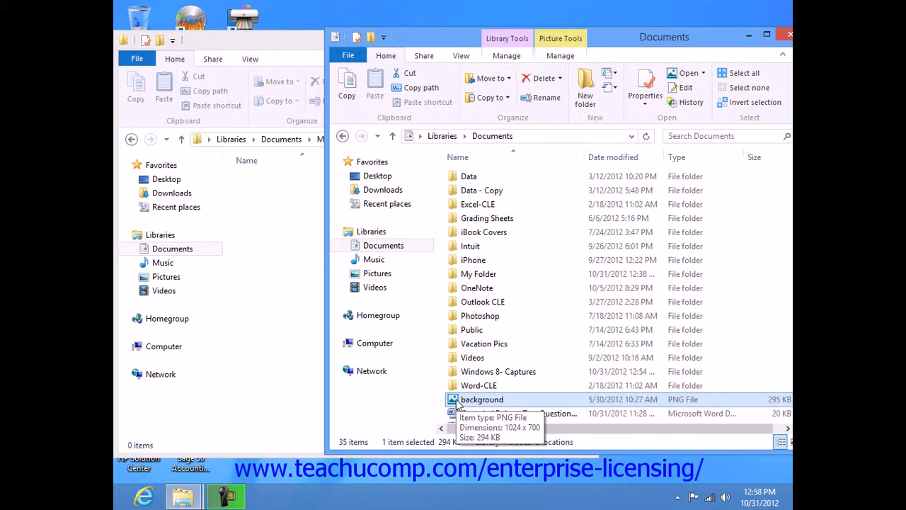
left_click_drag(456, 403, 283, 395)
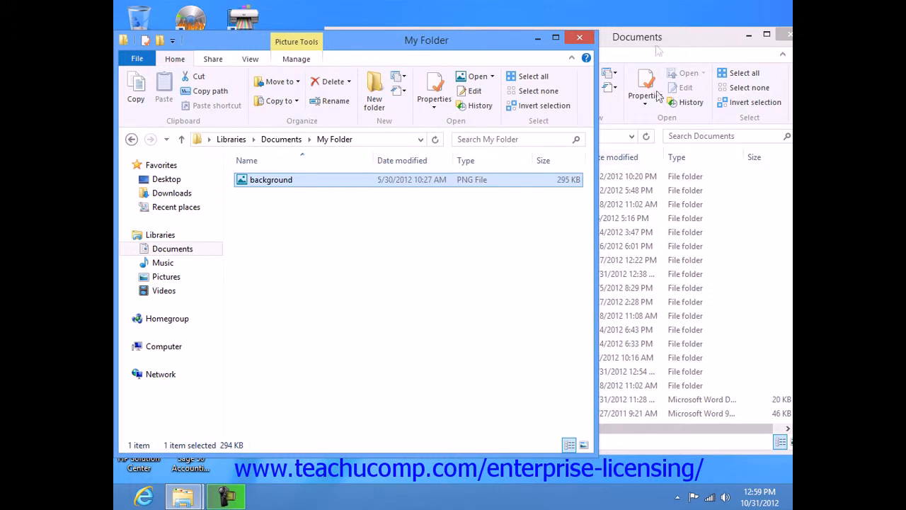
Copy the Canceled Debts - Test Questions Word document from the Documents window into the My Folder window.
left_click(649, 40)
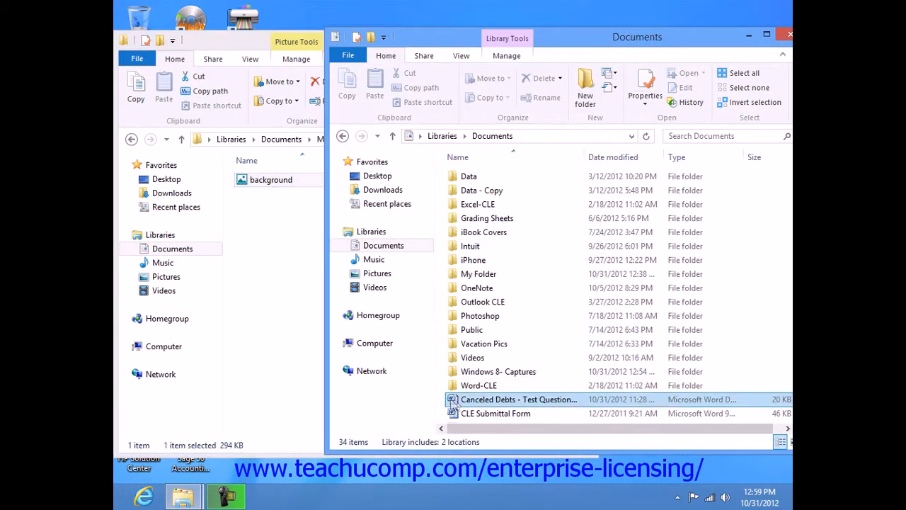
left_click(452, 401)
left_click_drag(451, 400, 249, 395)
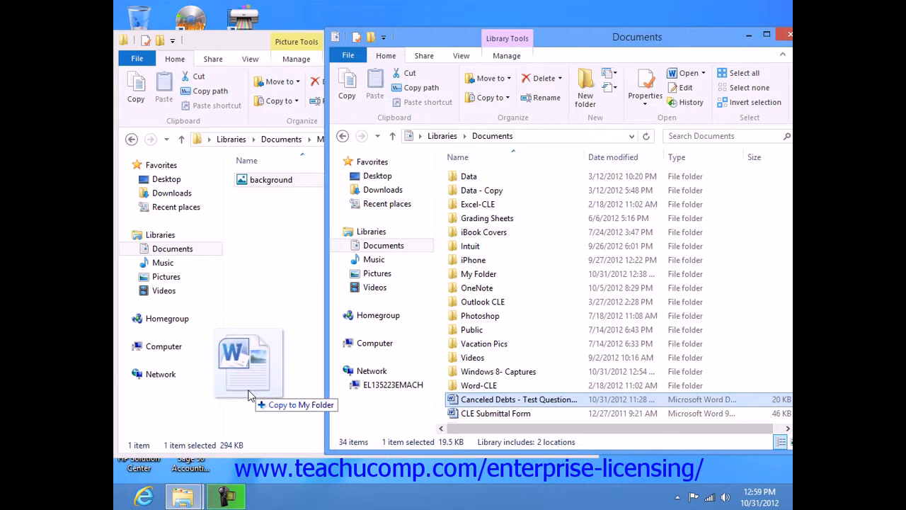
left_click_drag(248, 395, 249, 396)
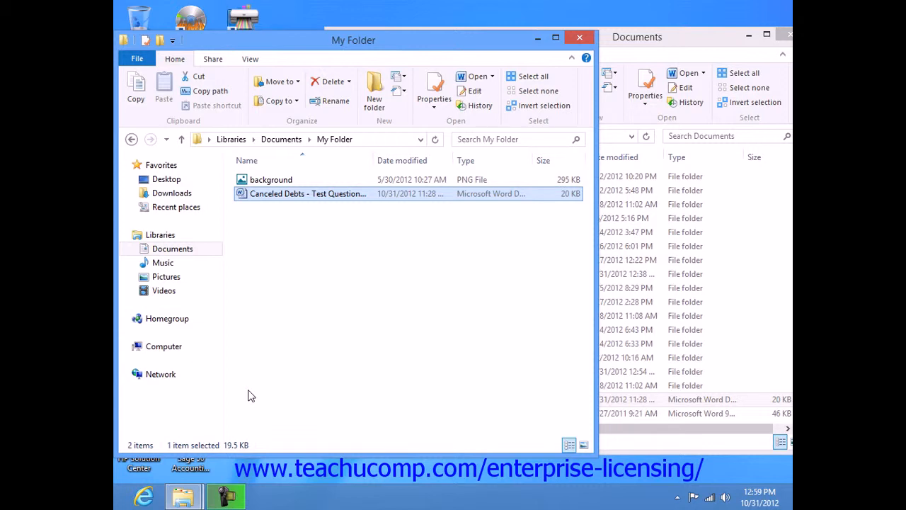
Close the My Folder window, leaving the Documents window open.
left_click(629, 44)
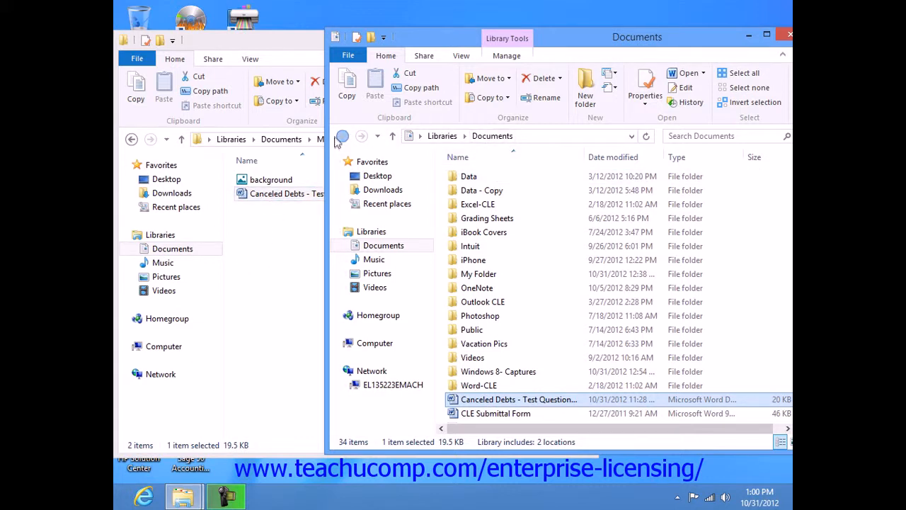
left_click(287, 44)
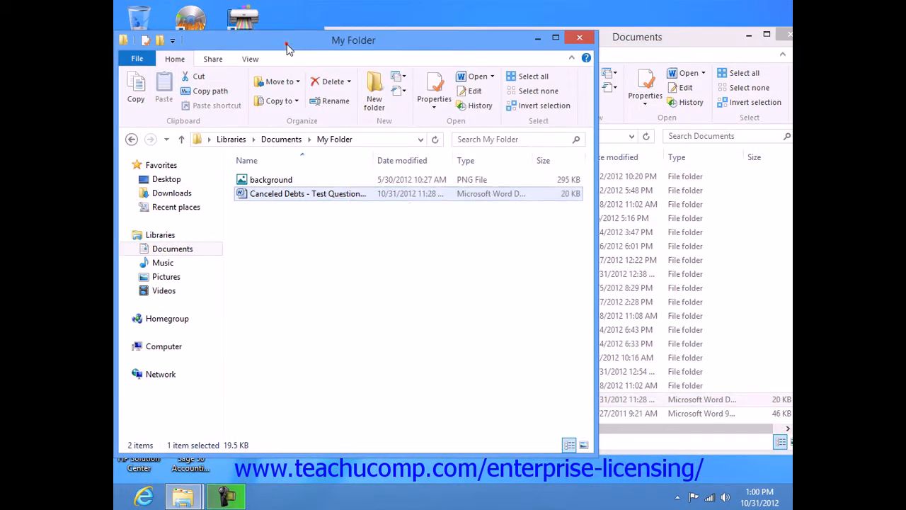
left_click(577, 36)
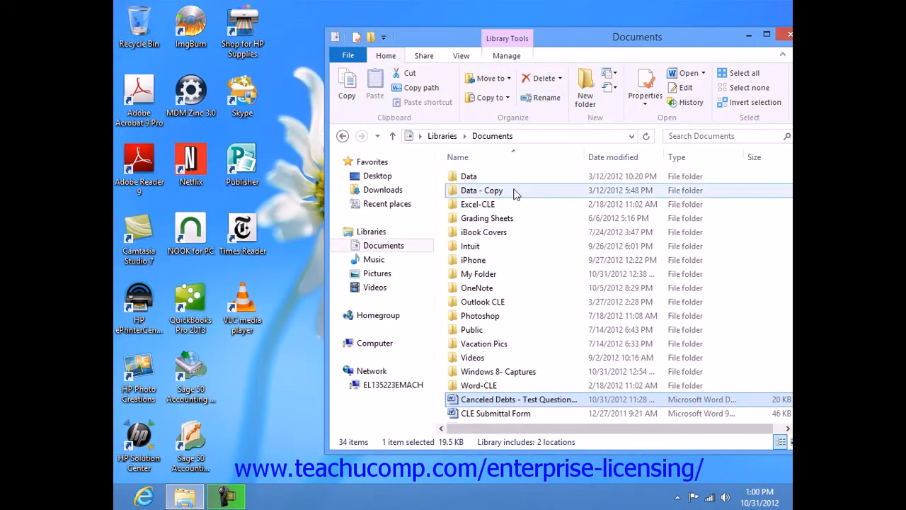
Copy the CLE Submittal Form document from Documents and paste it into My Folder.
left_click(479, 413)
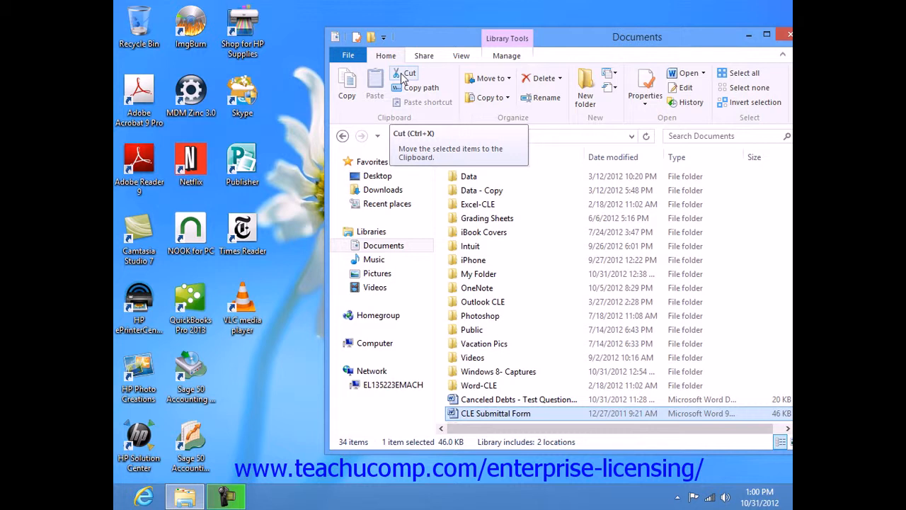
left_click(354, 82)
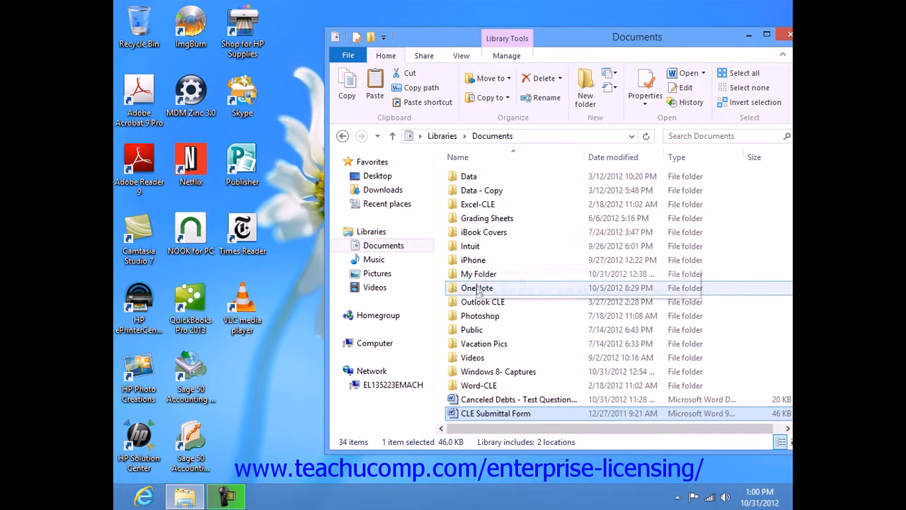
double_click(473, 276)
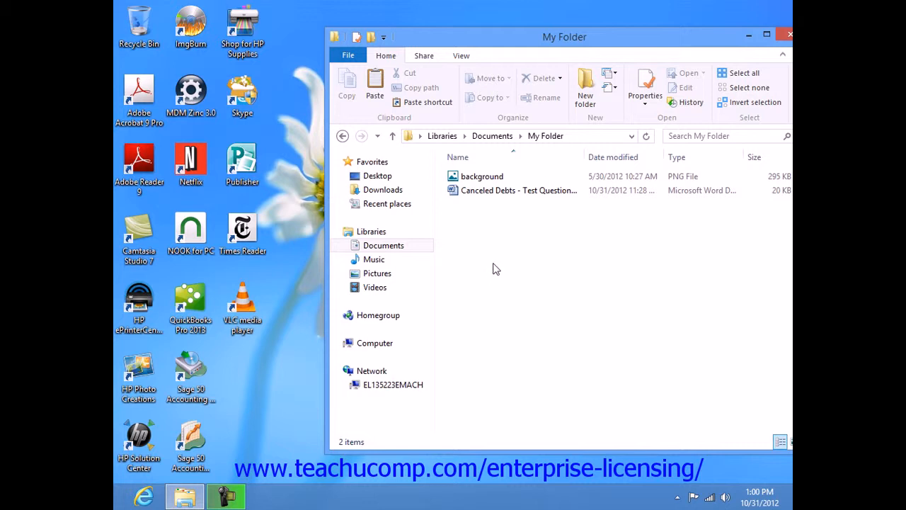
left_click(377, 93)
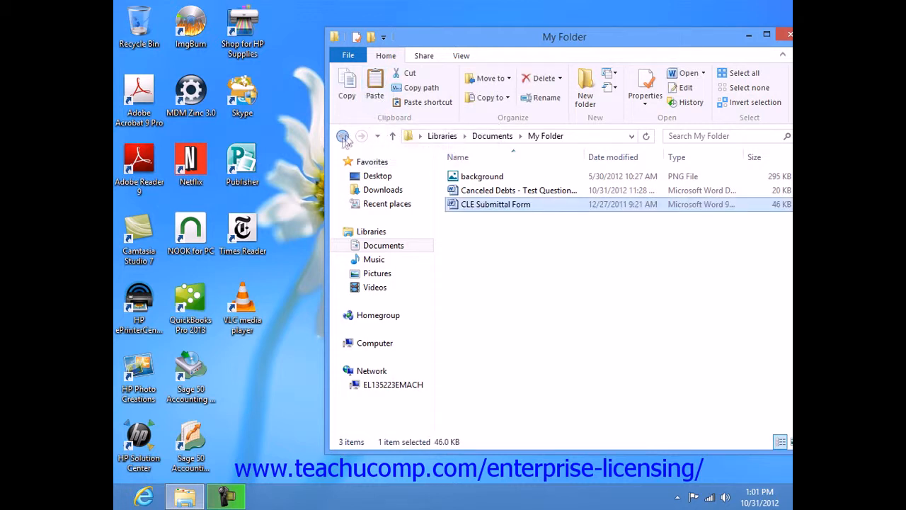
Return to the Documents library, select the Database1 file and start copying it to a custom location.
left_click(343, 137)
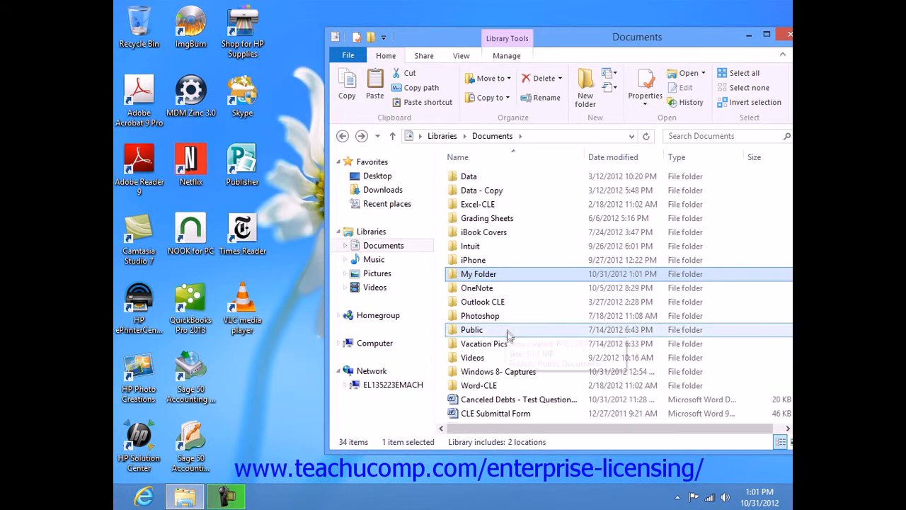
mouse_move(499, 316)
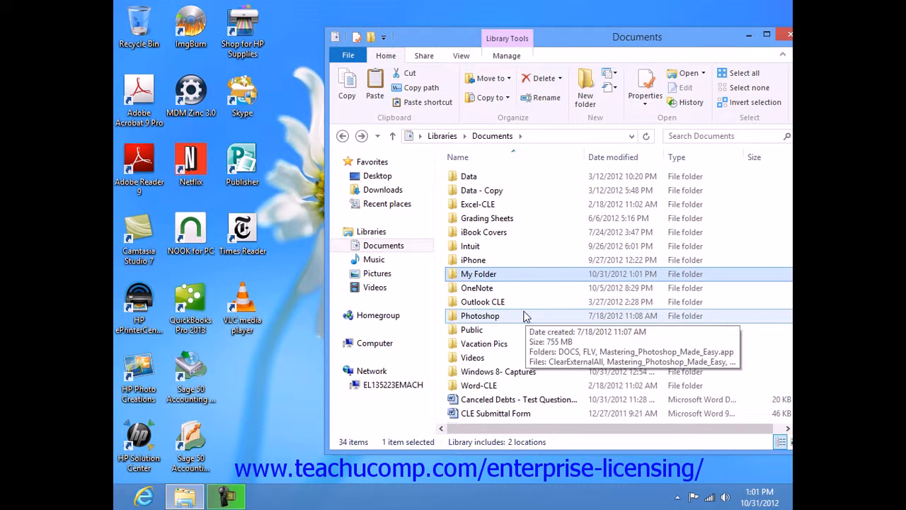
scroll(526, 317, "down", 1)
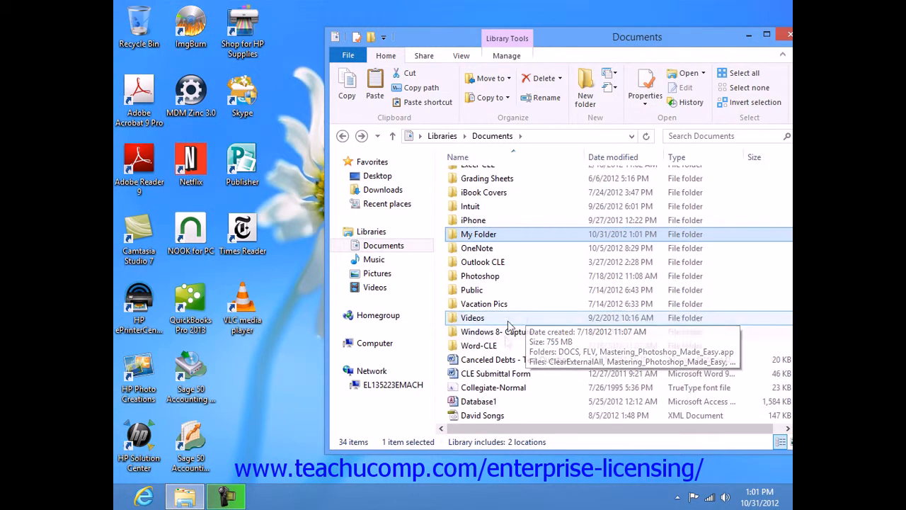
left_click(500, 401)
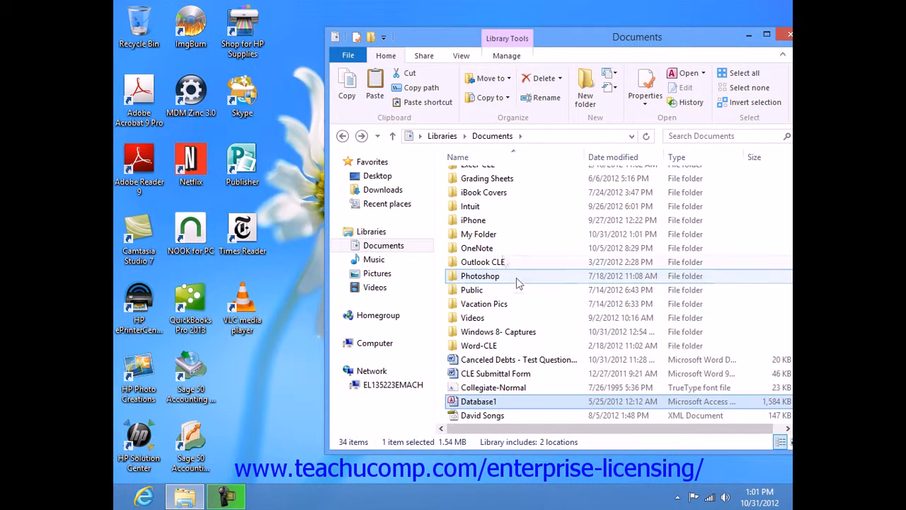
left_click(505, 100)
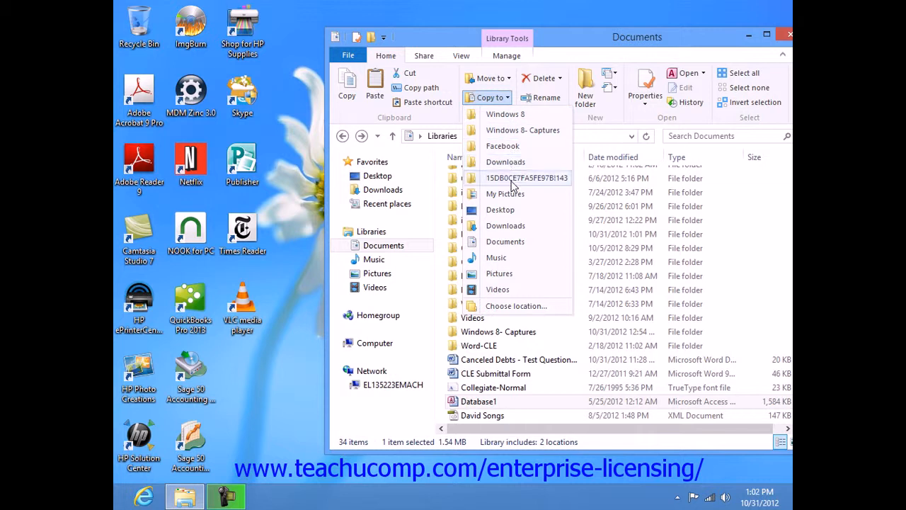
left_click(516, 306)
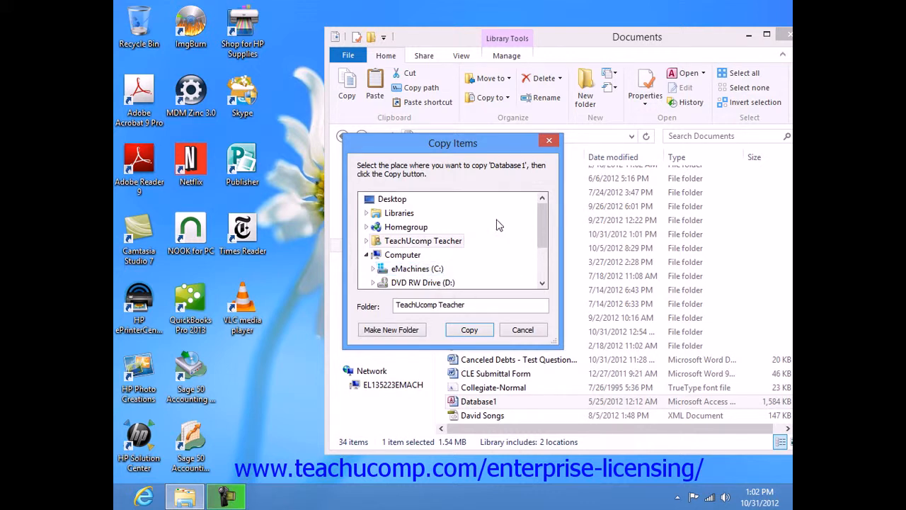
Choose the Public Documents folder inside the library's Public folder as the destination and copy Database1 there.
left_click(364, 213)
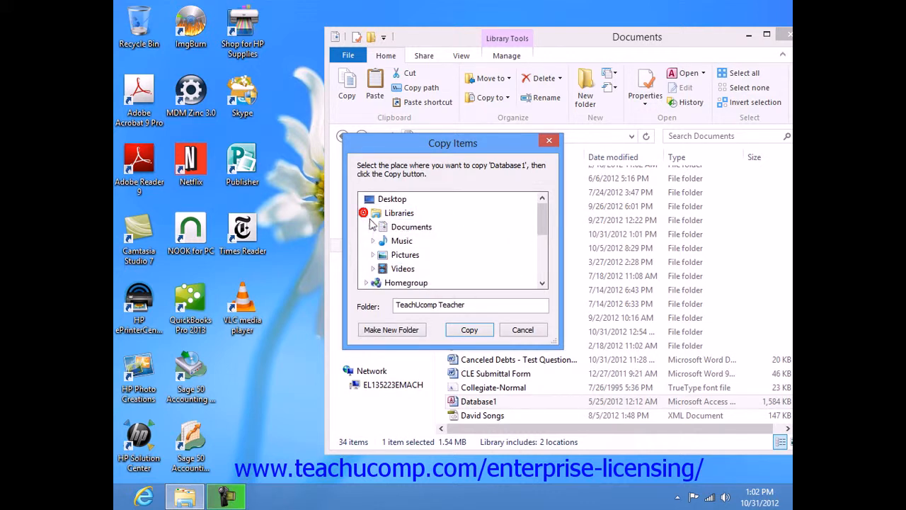
left_click(373, 227)
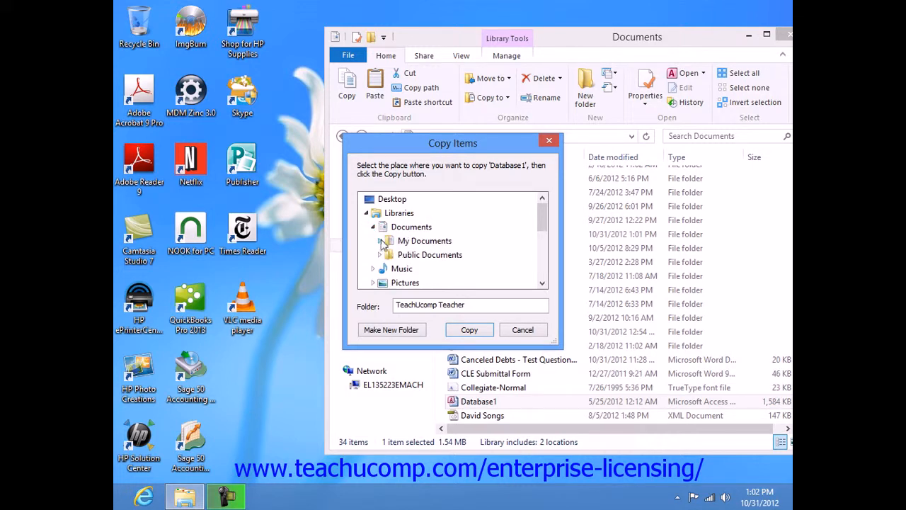
left_click(381, 255)
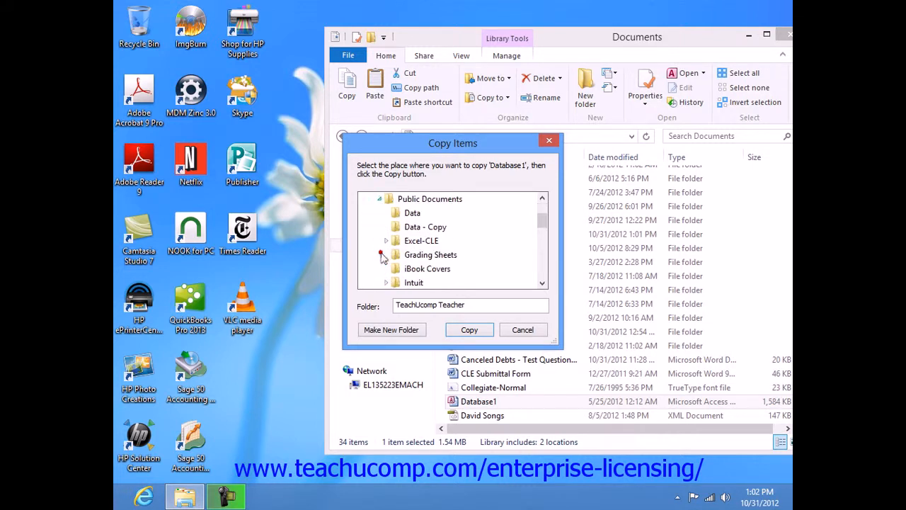
scroll(467, 248, "down", 1)
scroll(480, 260, "down", 1)
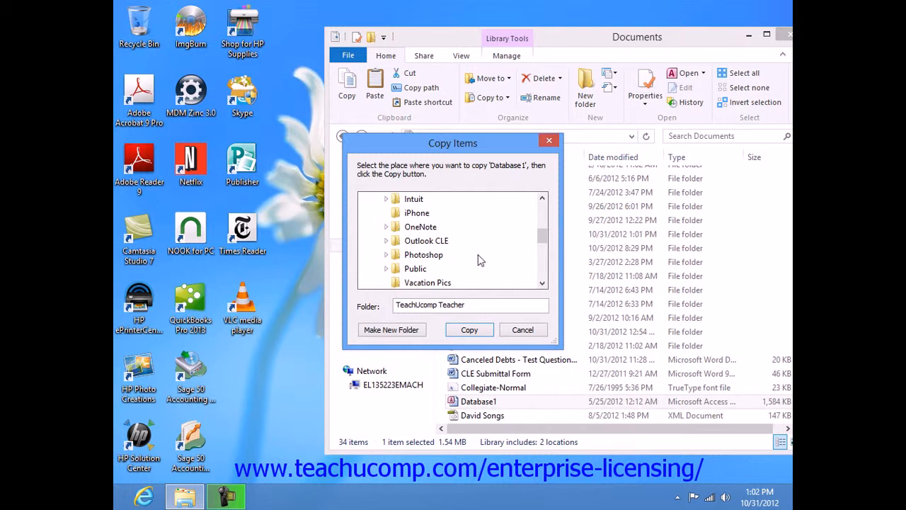
scroll(479, 260, "down", 1)
scroll(478, 261, "up", 3)
scroll(479, 260, "down", 2)
scroll(478, 259, "down", 1)
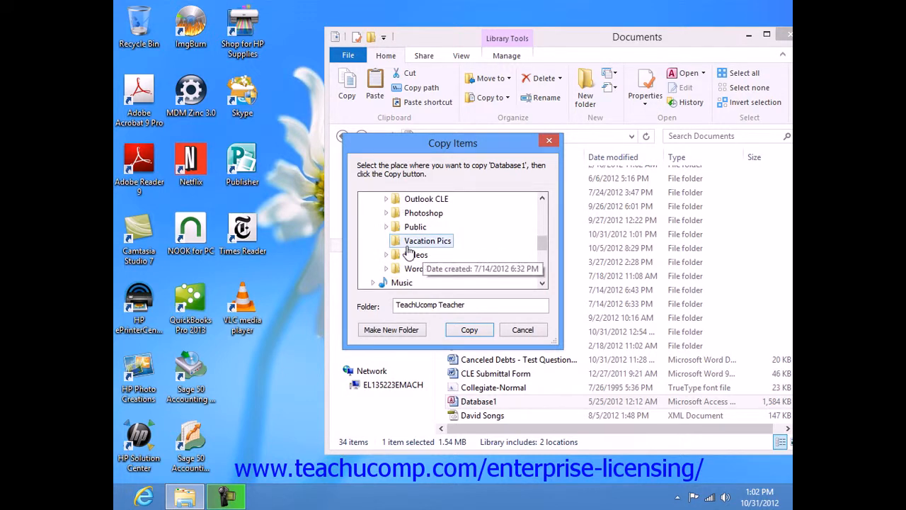
left_click(415, 227)
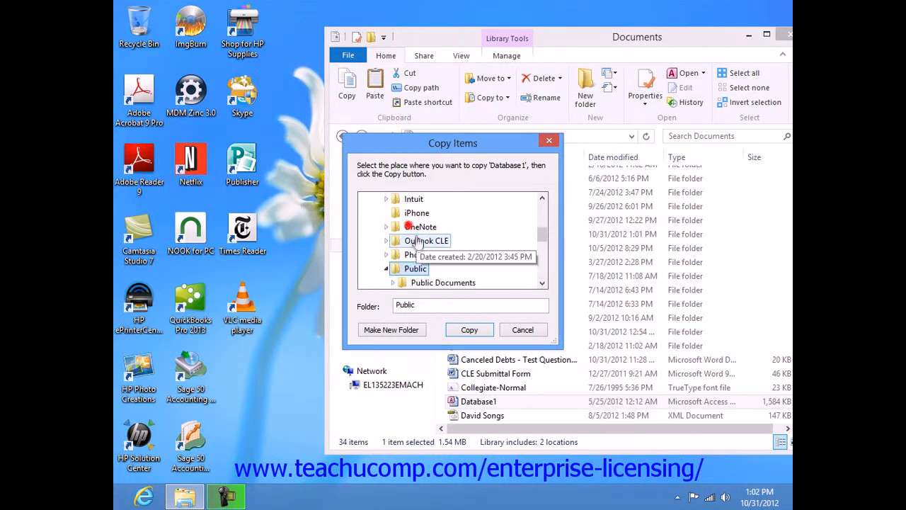
left_click(425, 283)
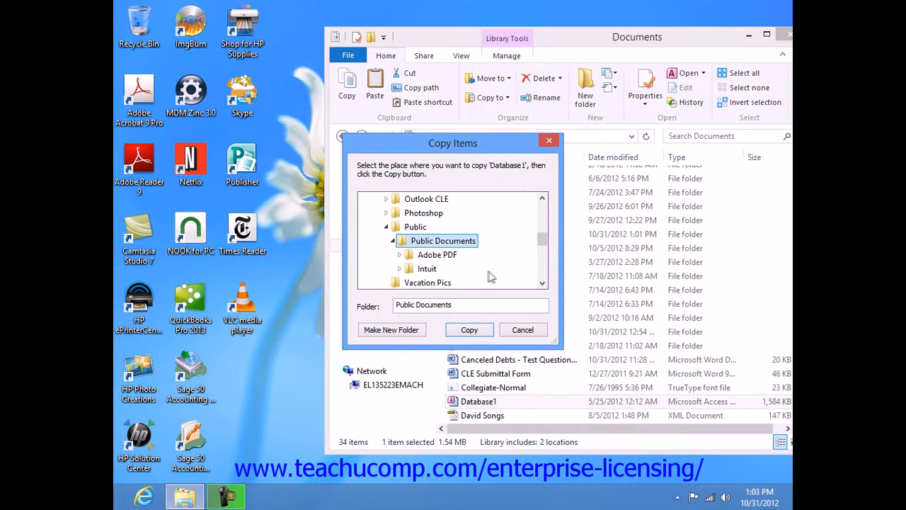
left_click(470, 330)
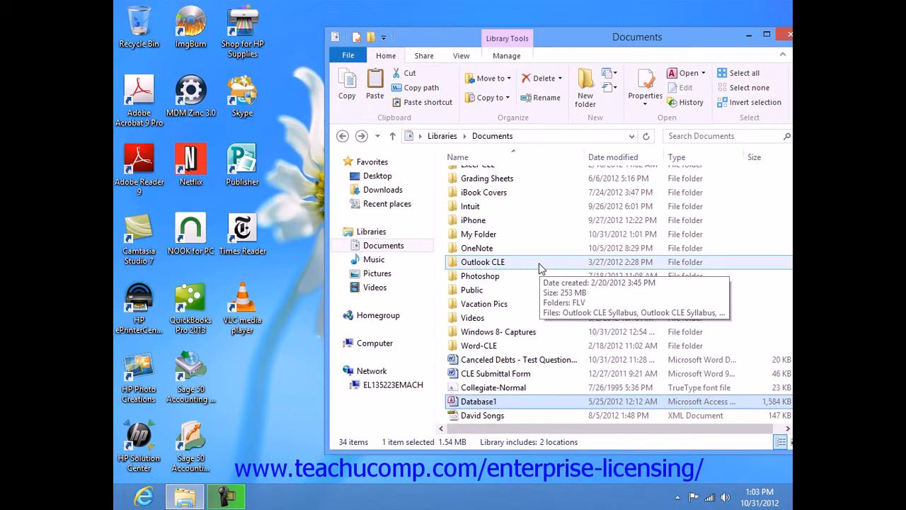
Copy the JPG picture listed after the XML document in Documents and paste it into My Folder.
scroll(539, 268, "down", 1)
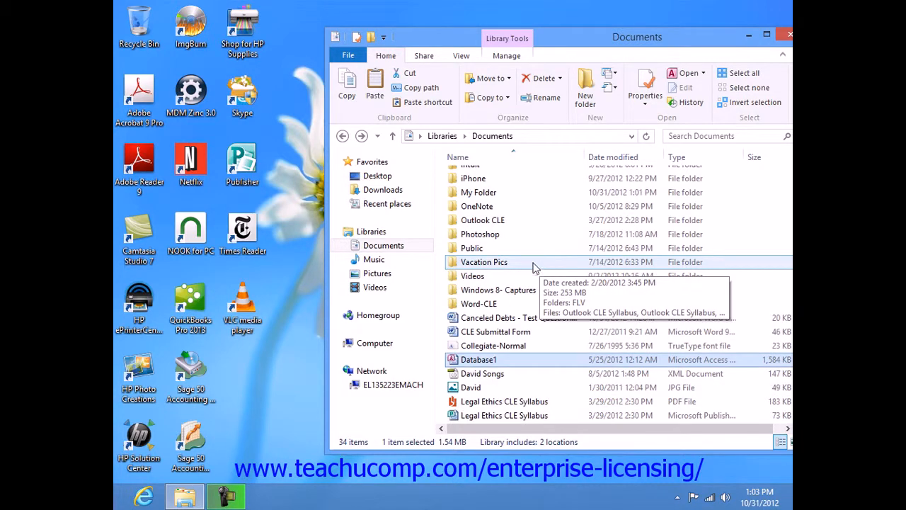
left_click(475, 388)
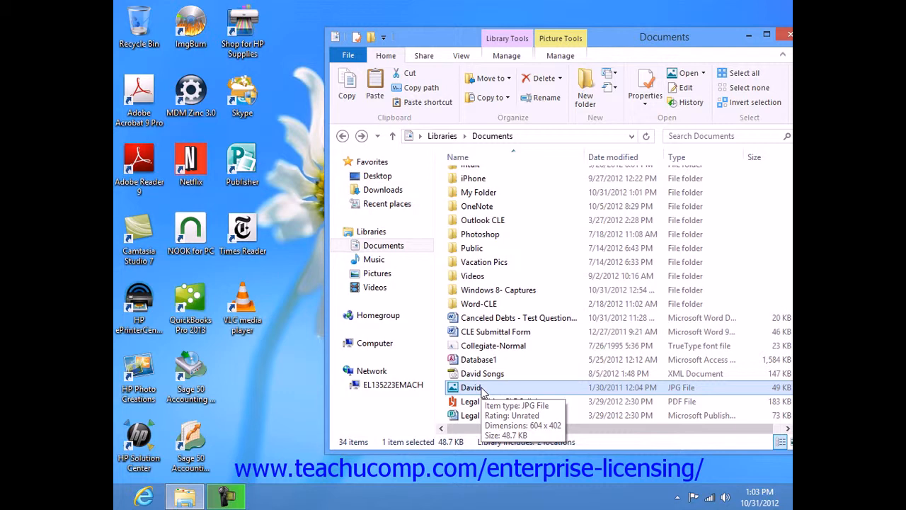
left_click(498, 262)
double_click(492, 191)
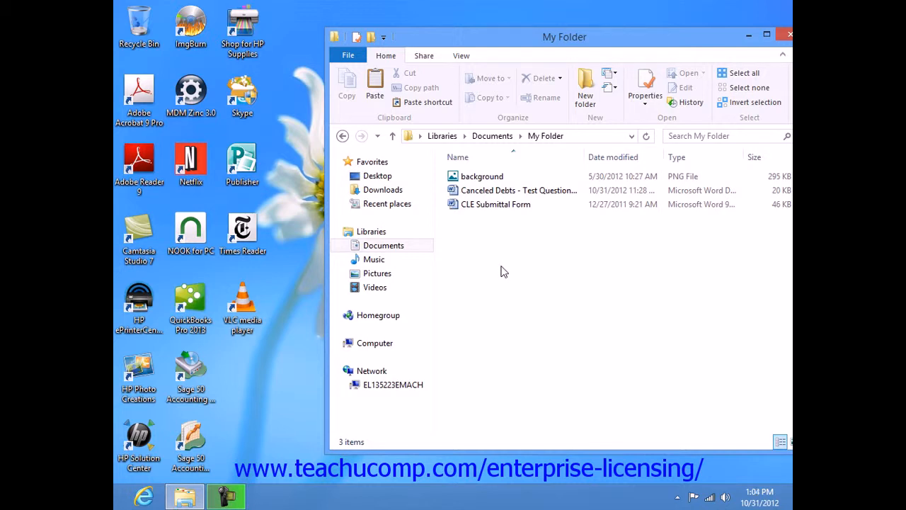
key("ctrl+v")
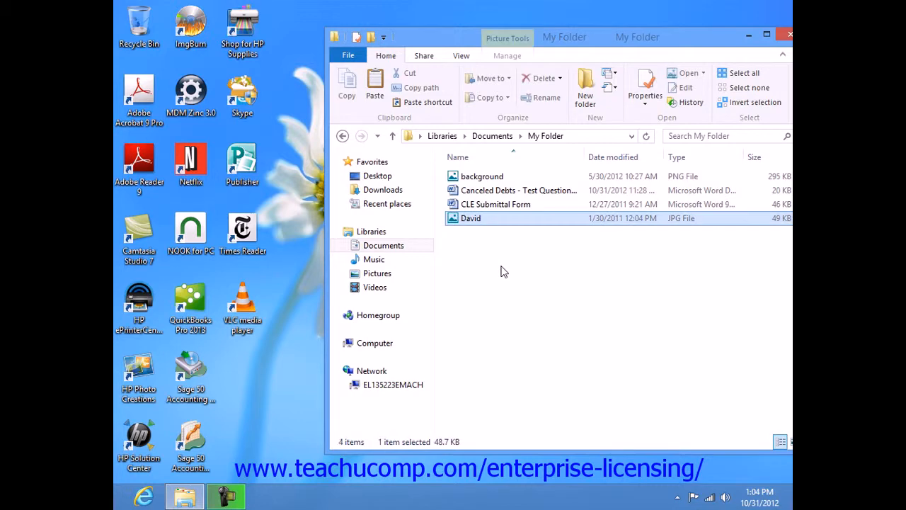
left_click(501, 268)
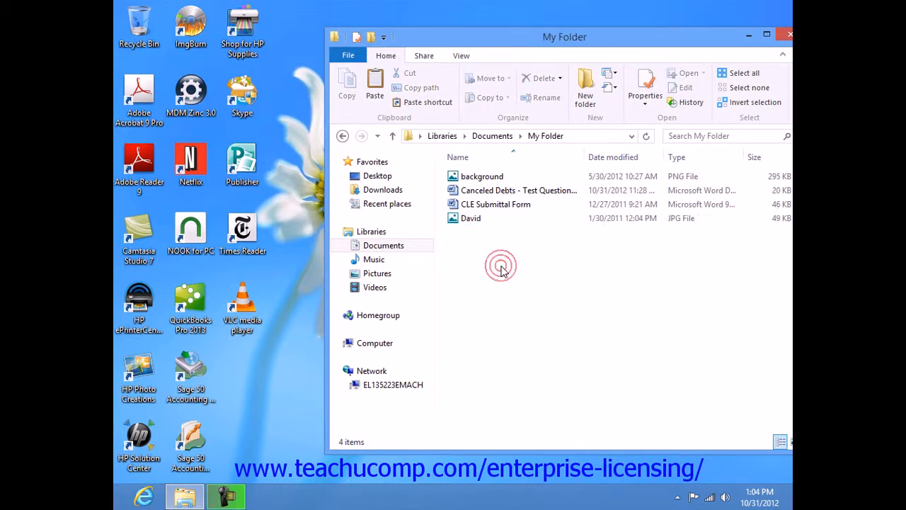